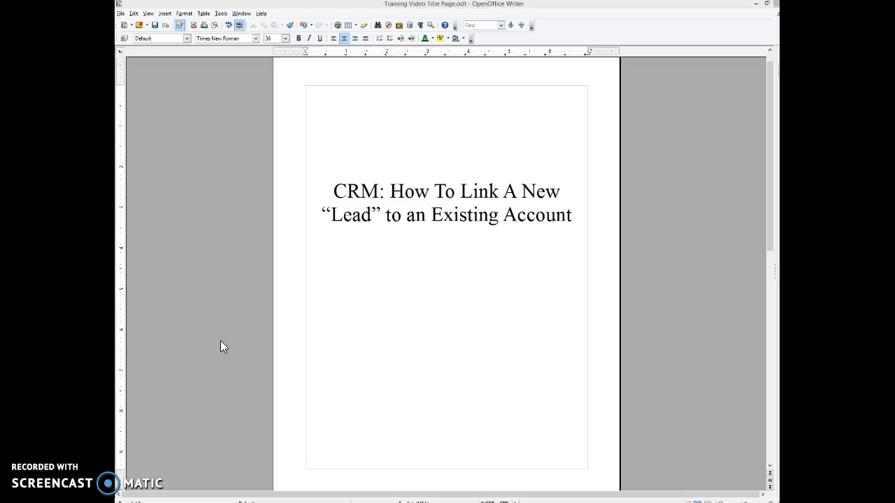
Step: Read the Conundrum page about tying a new name to an existing account, and switch to Pipeliner
click(756, 5)
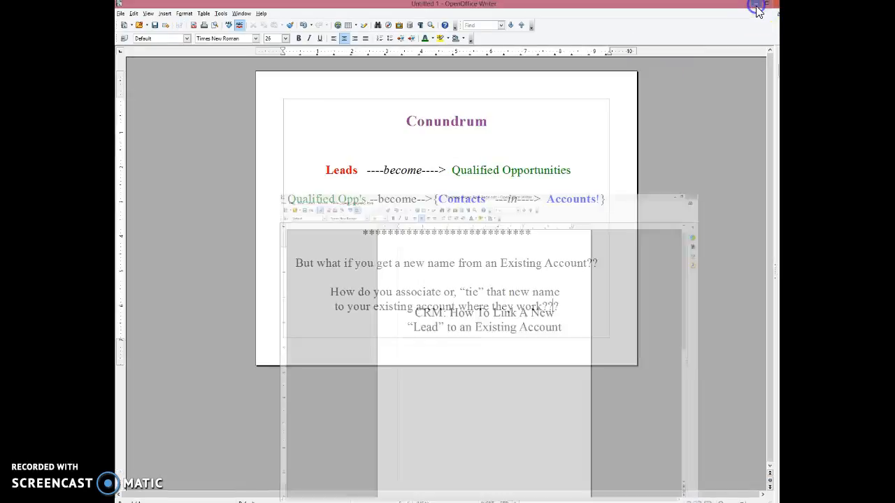
drag(360, 174, 320, 170)
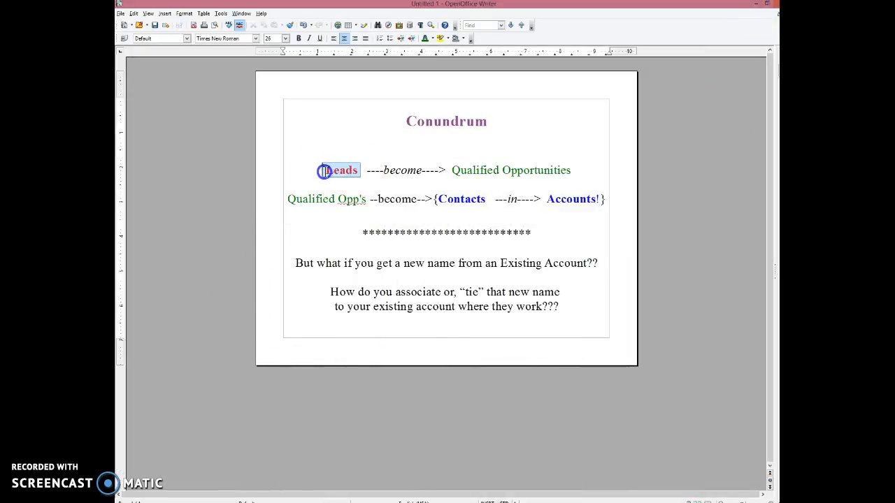
click(291, 242)
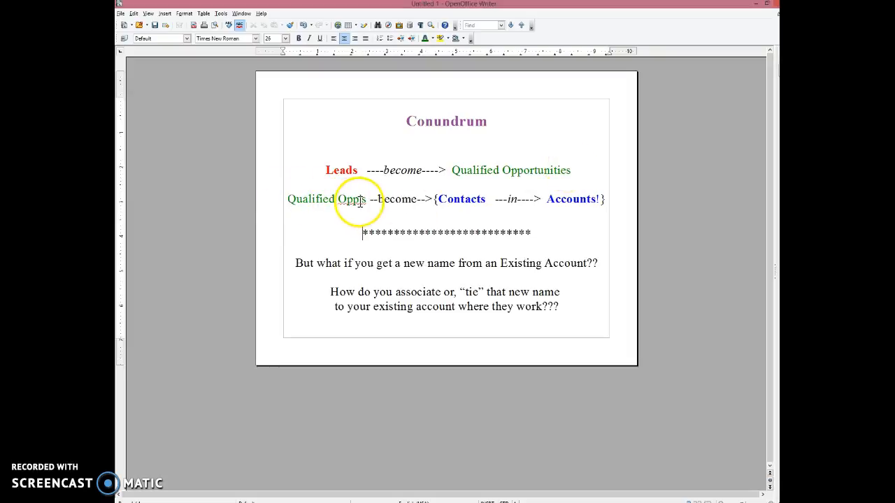
click(459, 200)
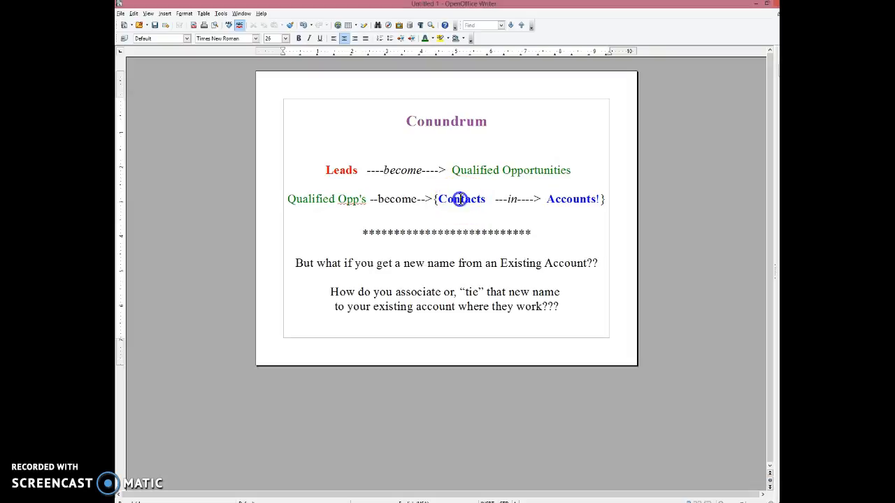
click(570, 197)
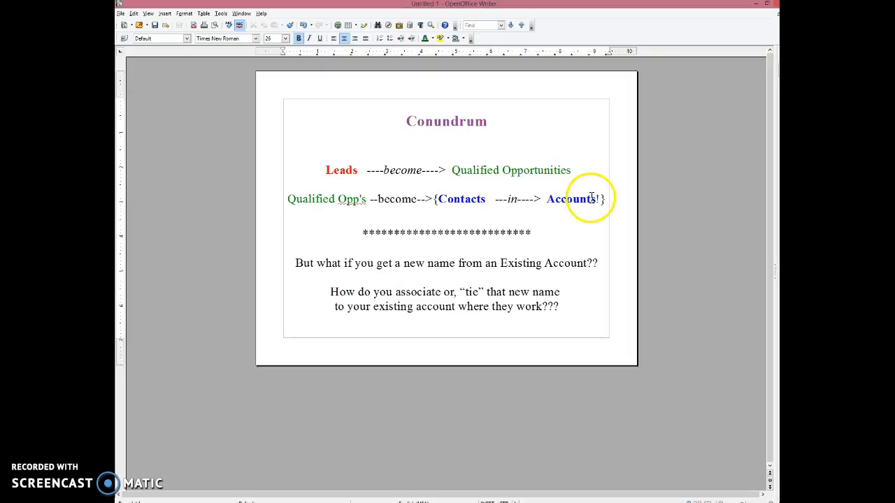
click(327, 170)
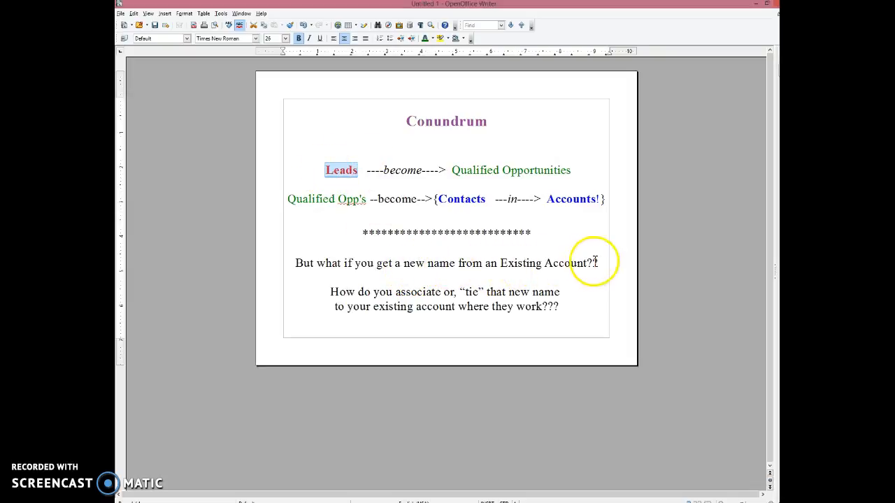
click(501, 264)
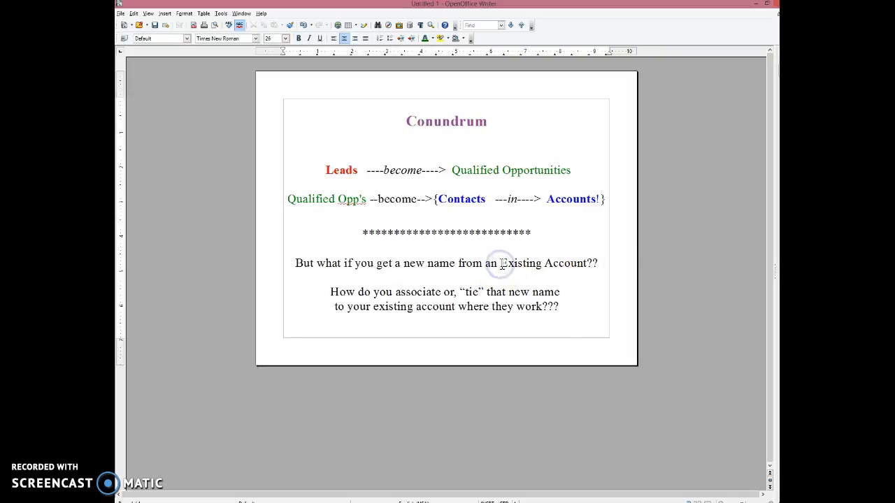
drag(500, 263, 602, 264)
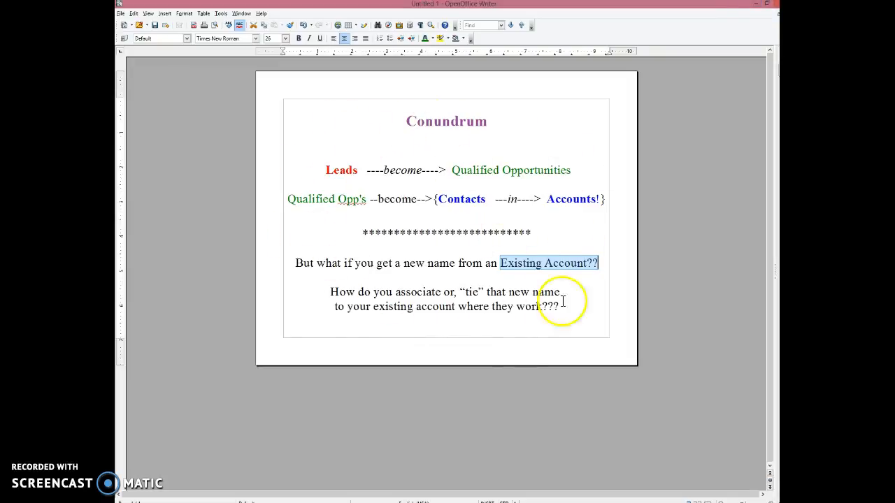
click(761, 7)
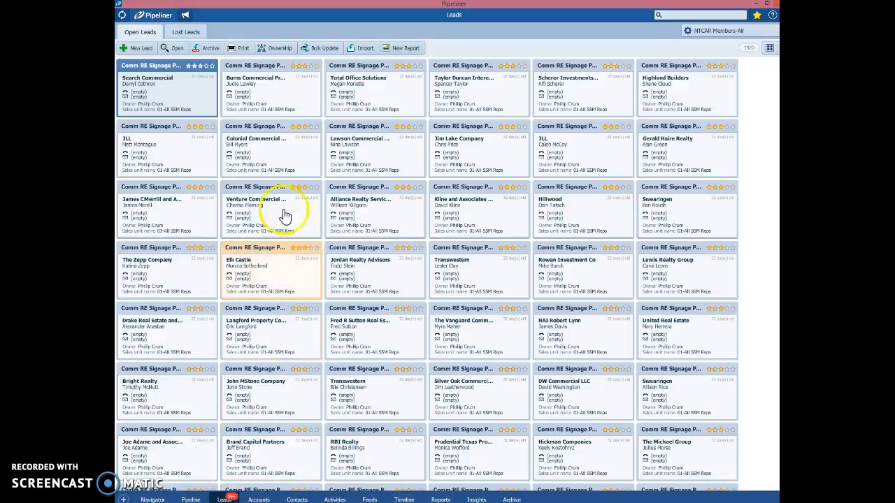
click(140, 49)
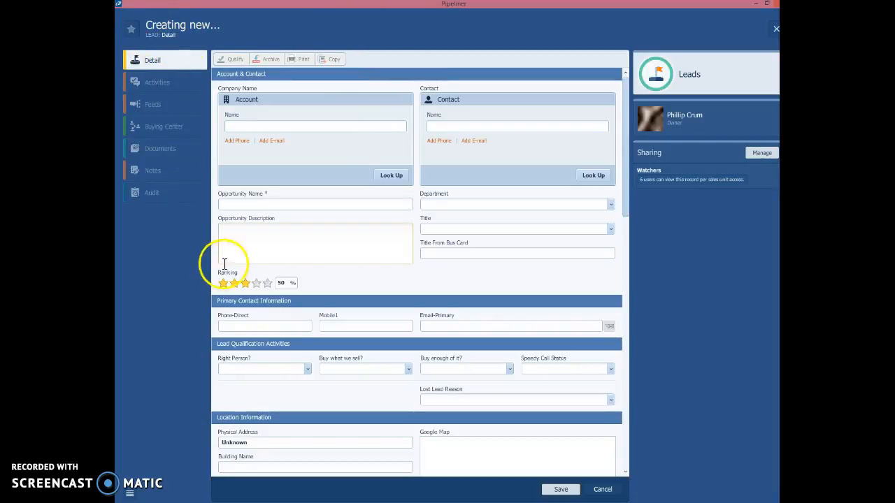
scroll(492, 240, down, 2)
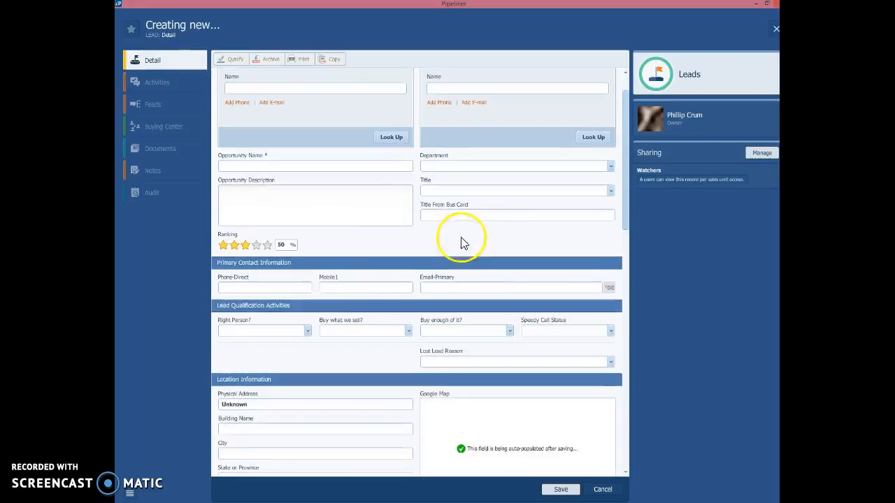
scroll(420, 317, up, 2)
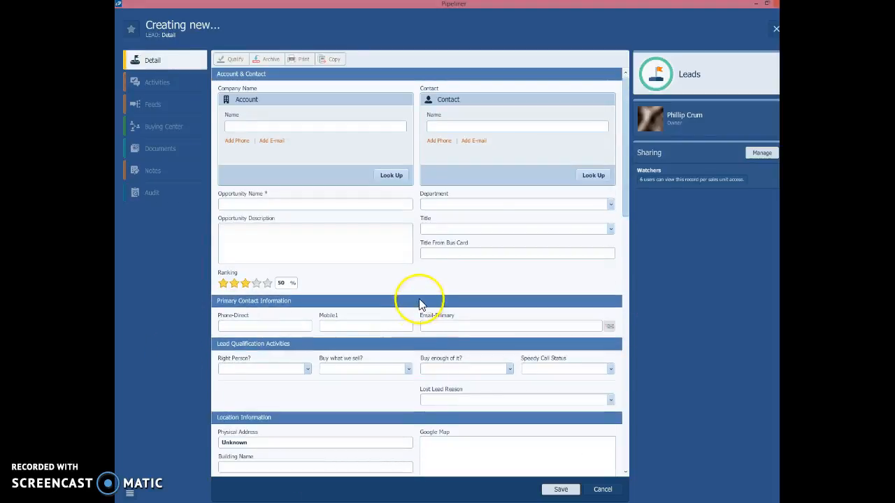
click(246, 127)
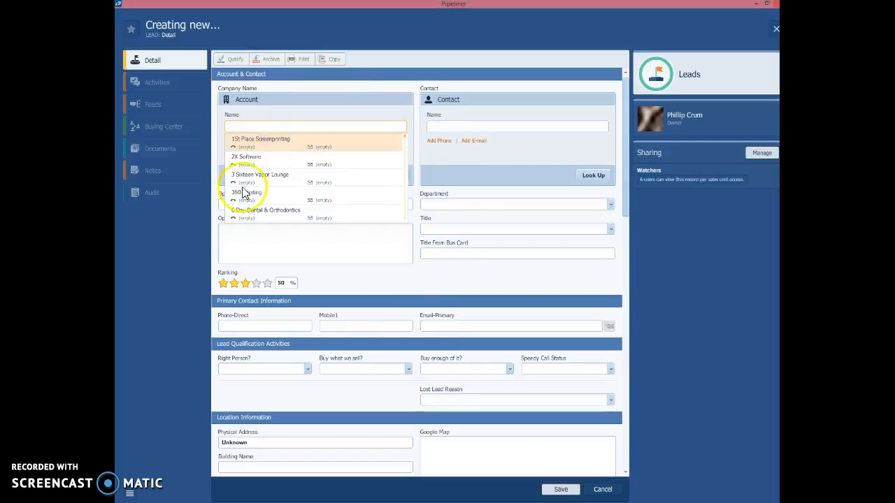
click(386, 104)
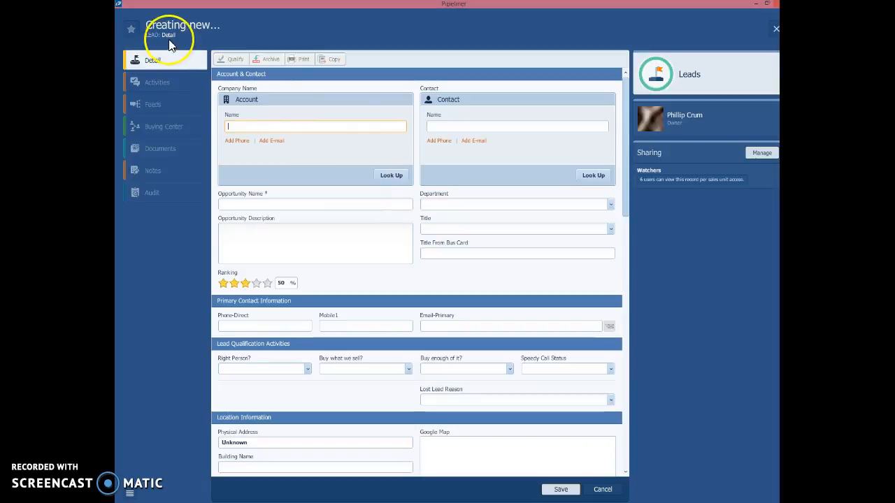
click(441, 126)
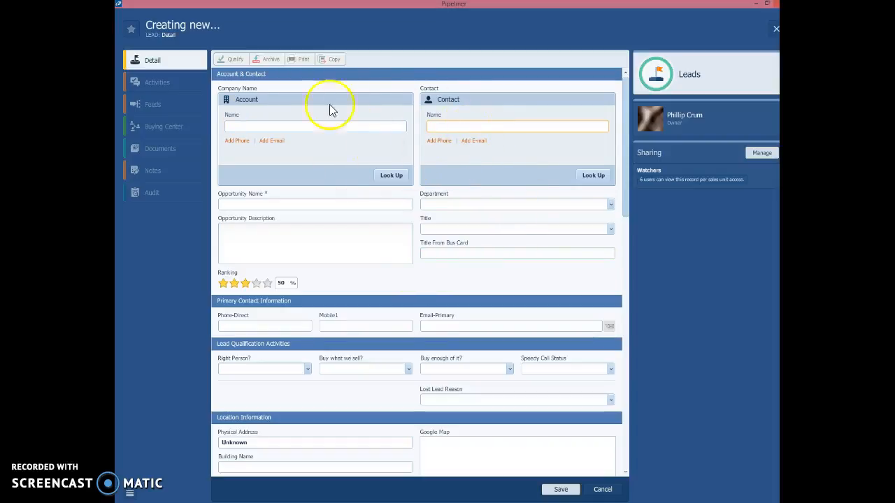
click(603, 491)
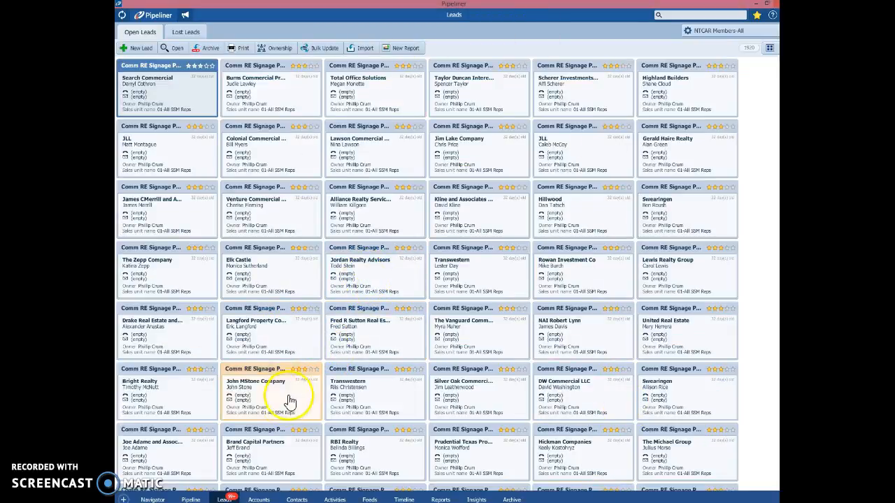
Step: Open the Addison Catering Co record from the accounts list and show the leads linked to it
click(259, 500)
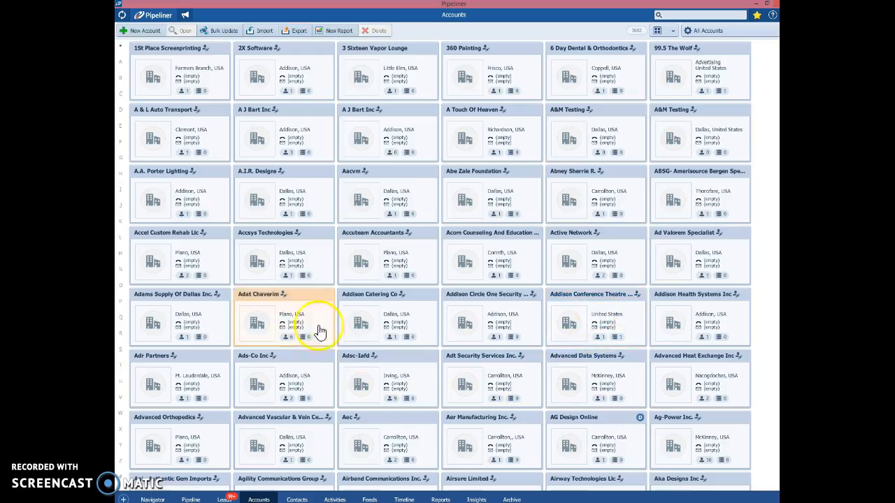
click(369, 298)
click(364, 298)
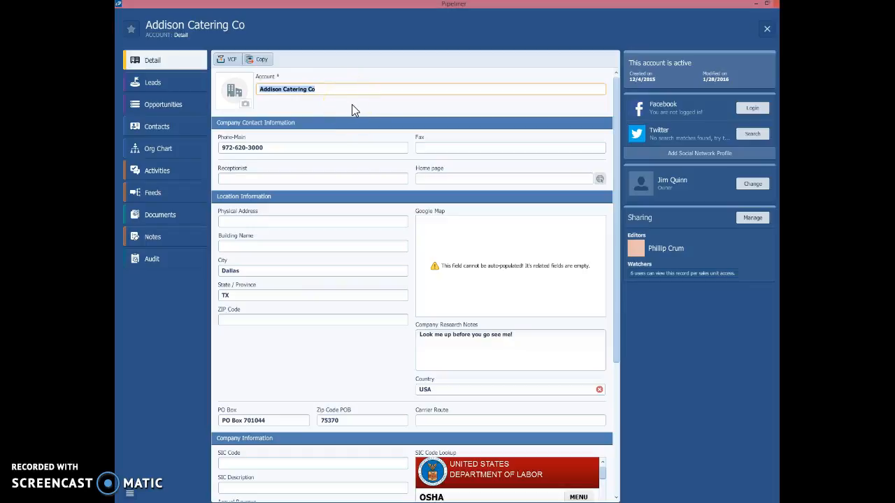
click(374, 104)
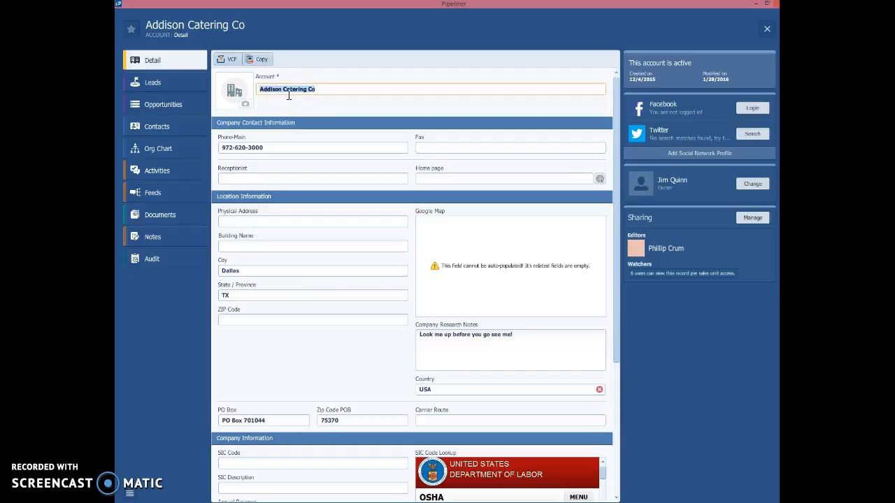
click(188, 81)
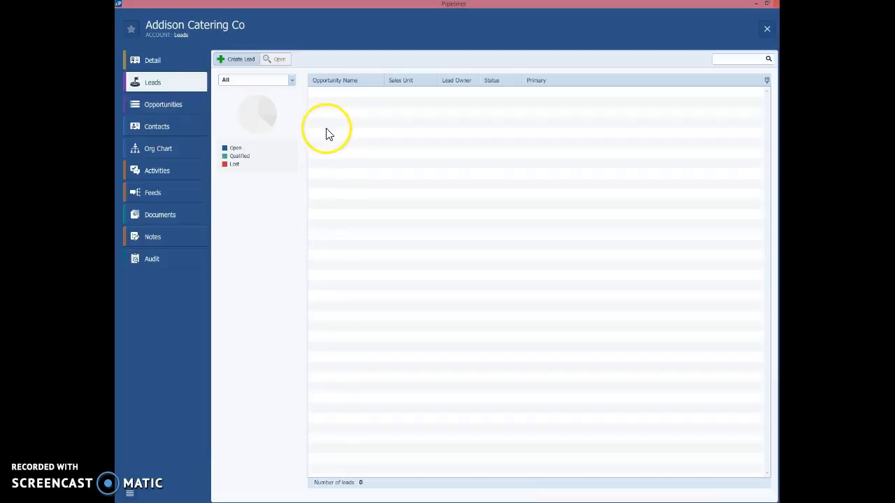
click(290, 81)
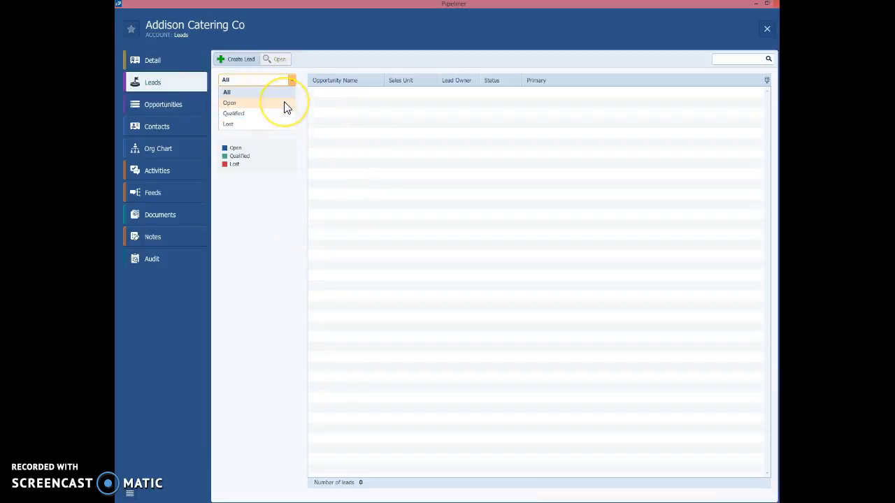
click(282, 115)
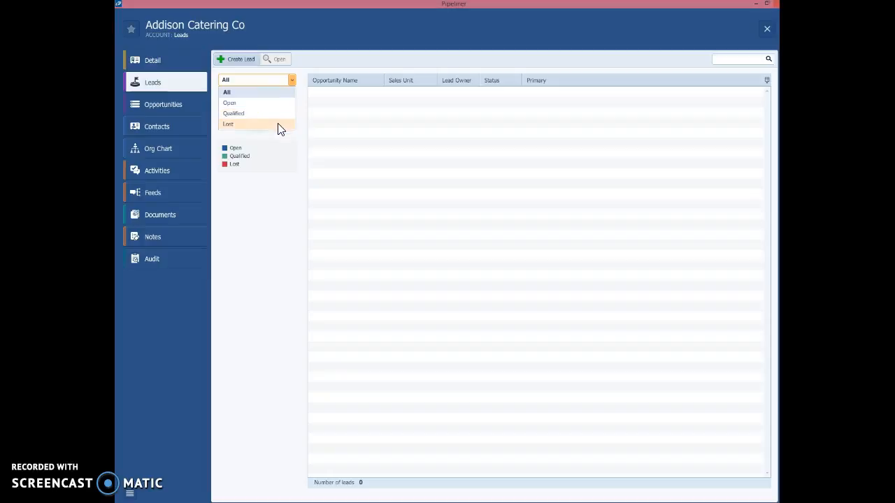
click(246, 126)
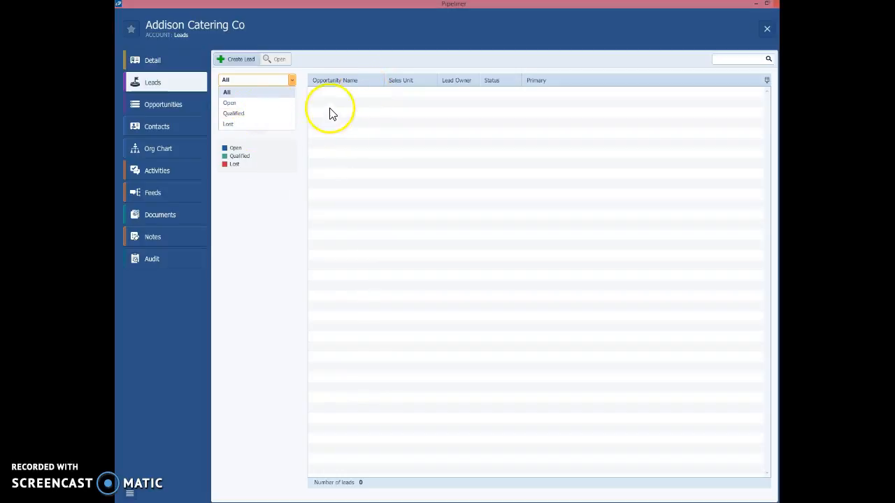
click(300, 100)
Step: Create a new lead from within the Addison Catering Co account and enter the contact's name
click(238, 60)
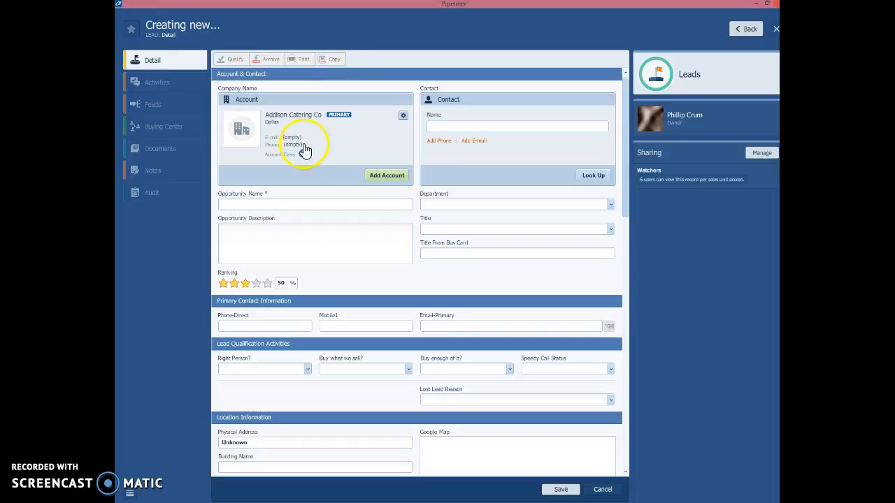
click(478, 129)
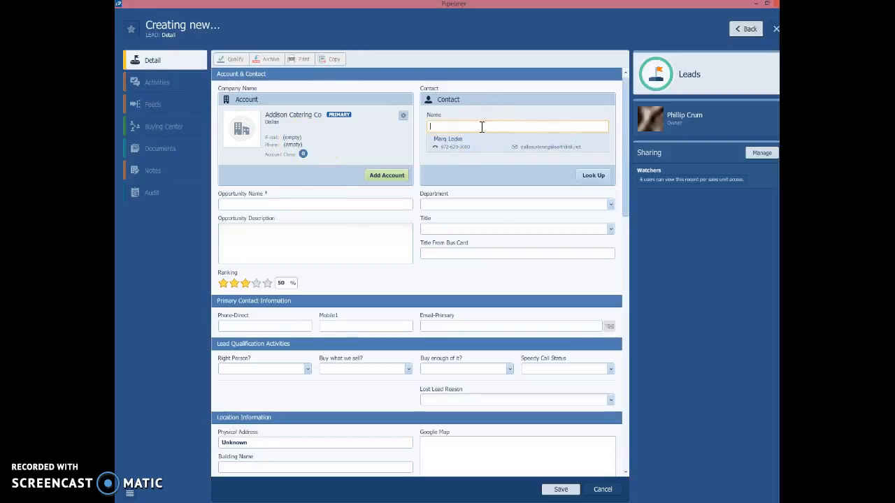
scroll(416, 169, down, 5)
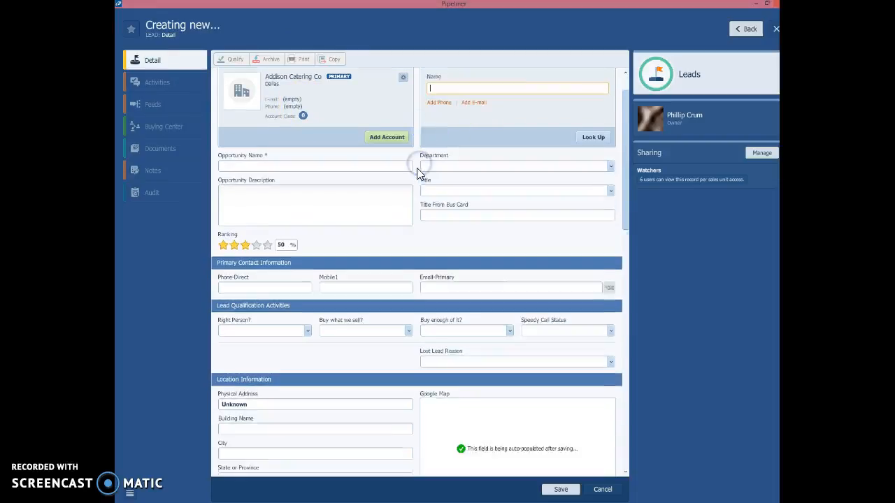
scroll(410, 205, down, 3)
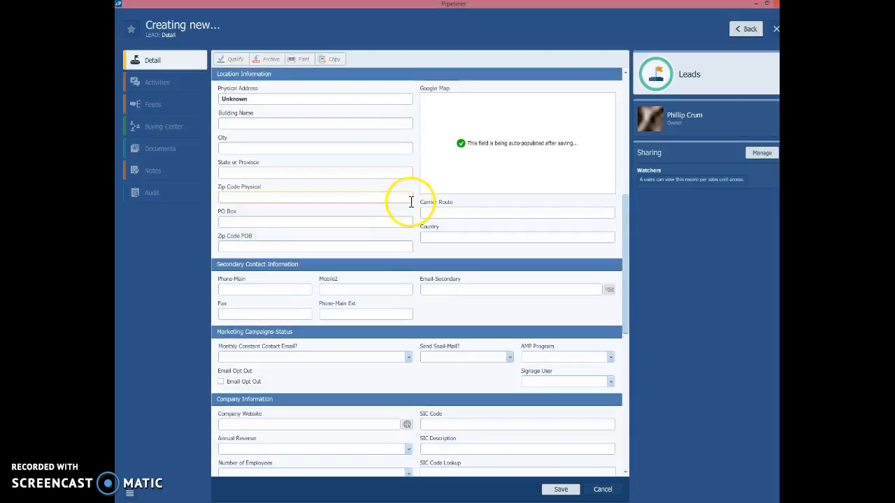
scroll(413, 202, down, 3)
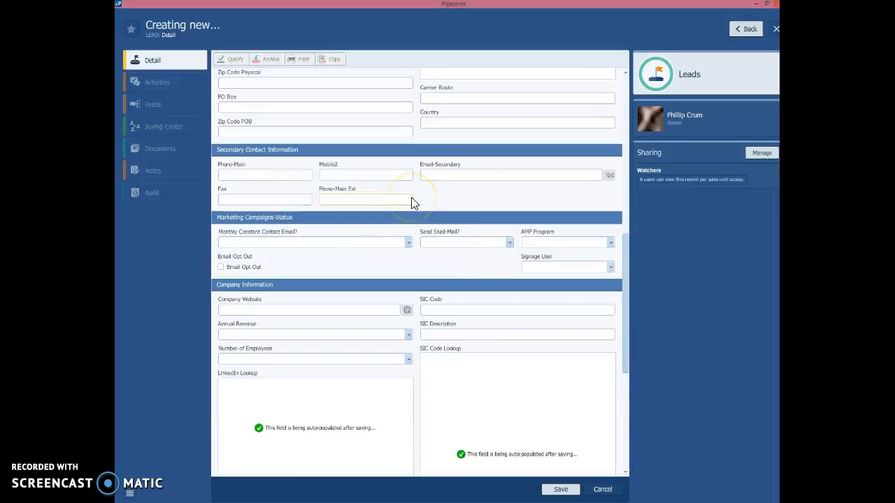
scroll(412, 202, up, 6)
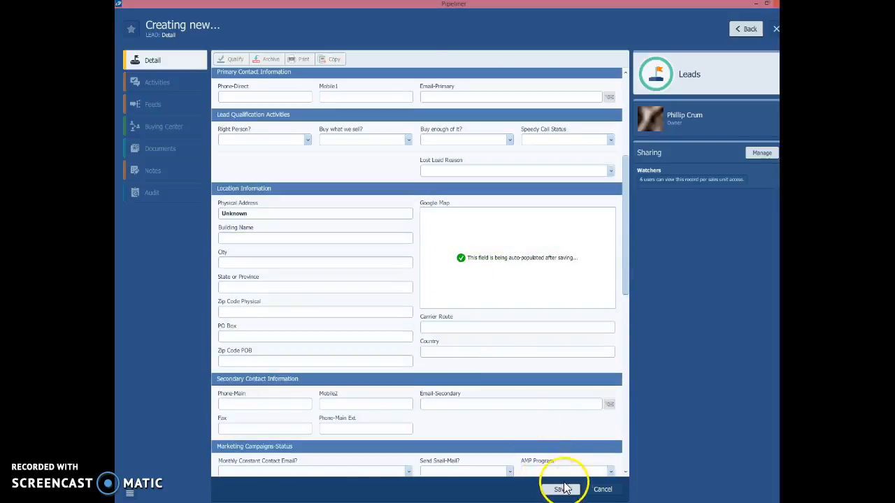
scroll(389, 168, up, 6)
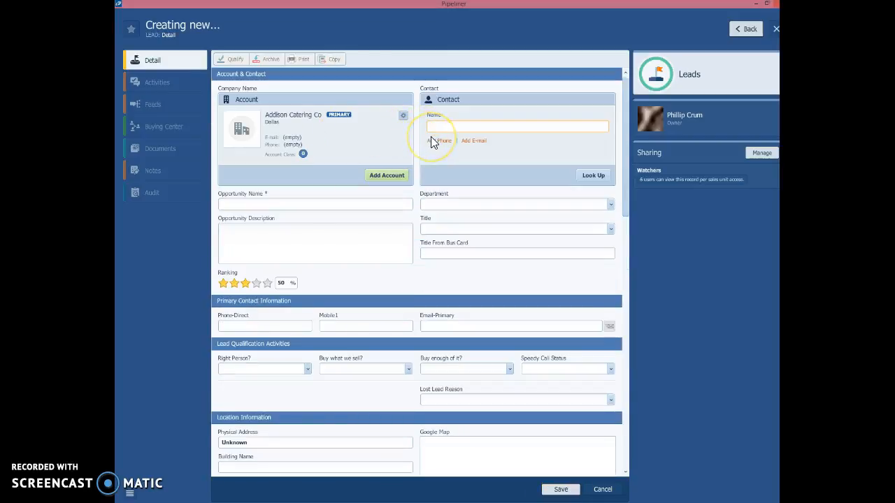
text(etty Sue)
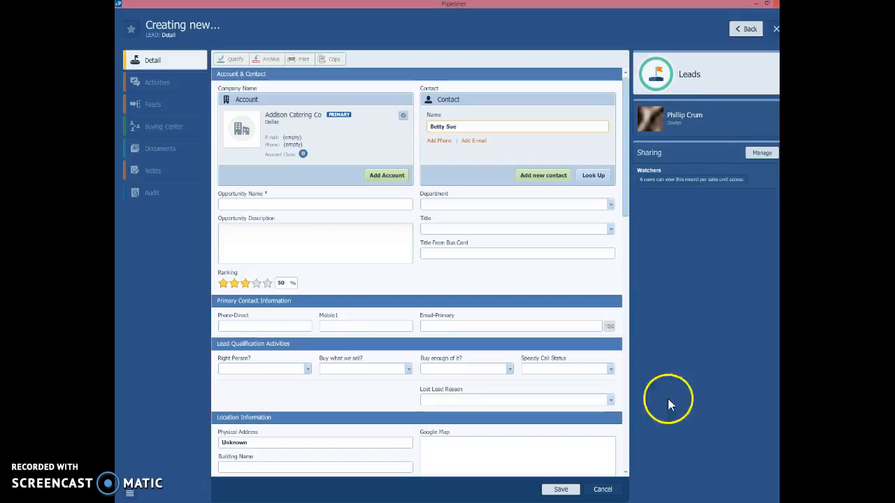
Step: Name the lead's opportunity "New Lead-Marketing Dept" and save the lead
click(557, 490)
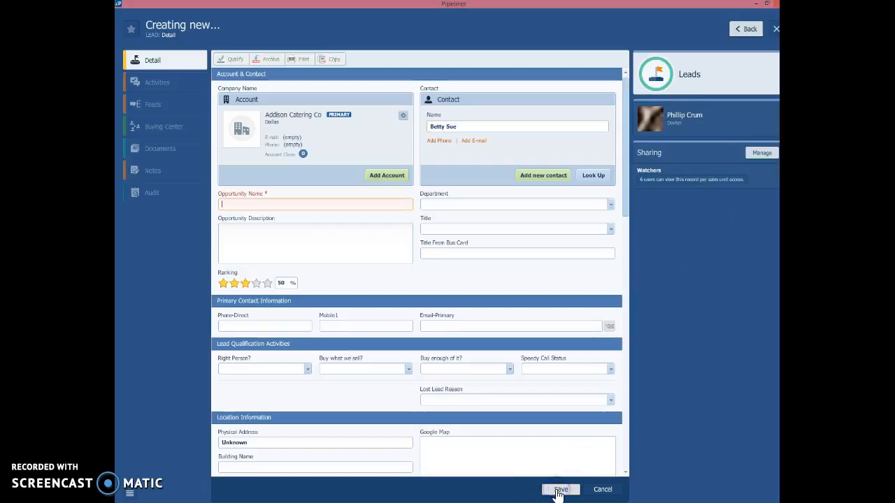
click(288, 203)
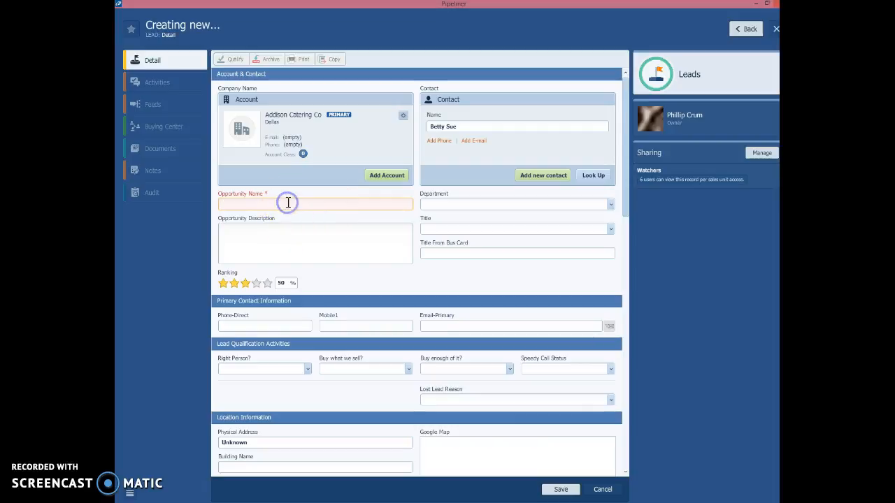
text(New Lead-Marketing Dept)
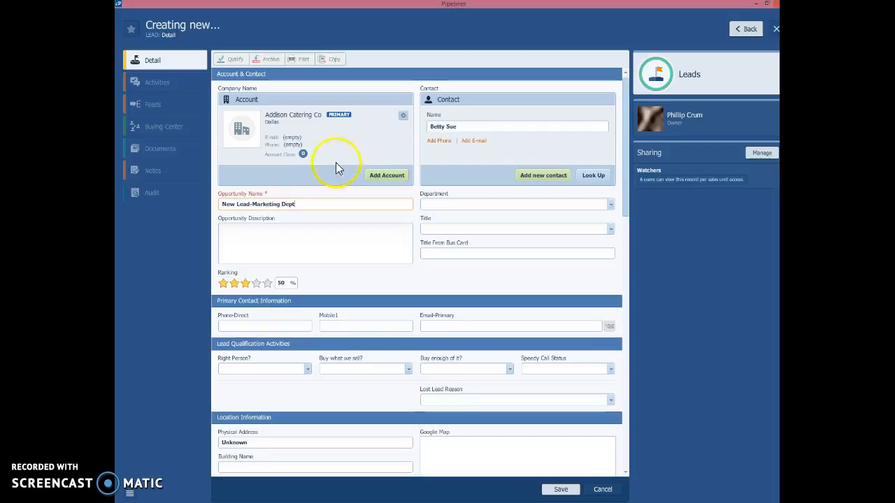
click(559, 491)
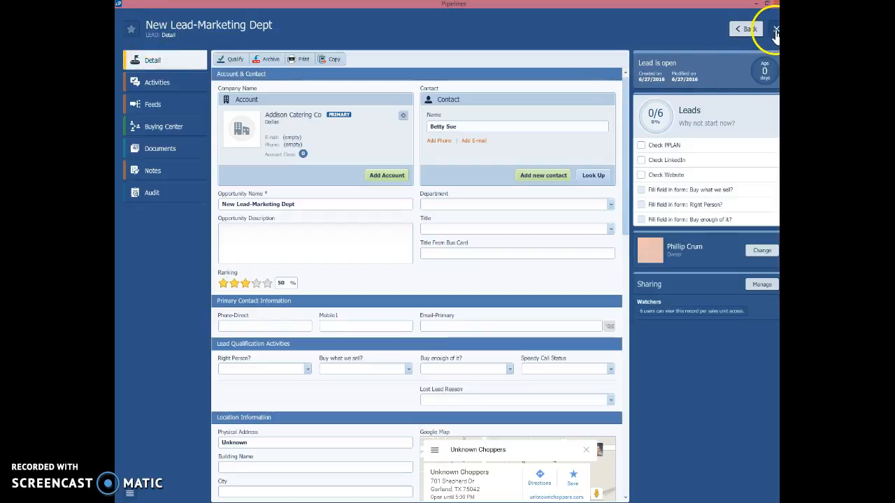
Step: Return to the leads list of Addison Catering Co and move the Status column directly after Opportunity Name
click(745, 29)
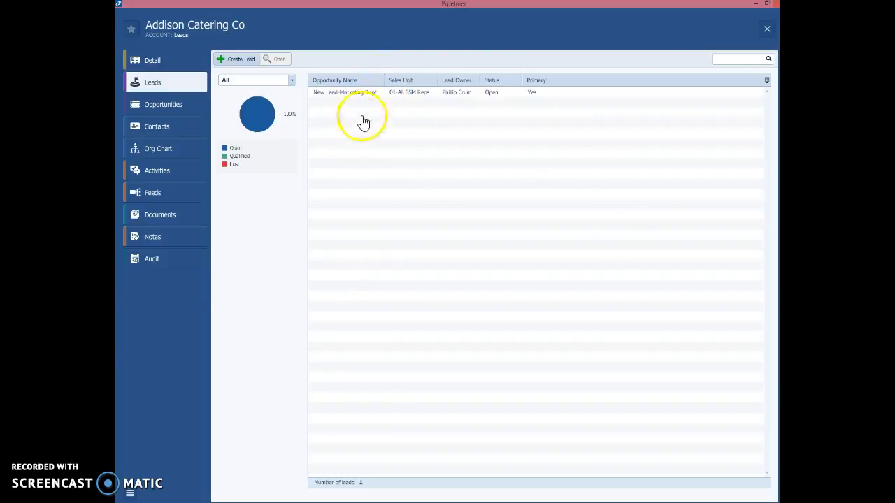
click(344, 97)
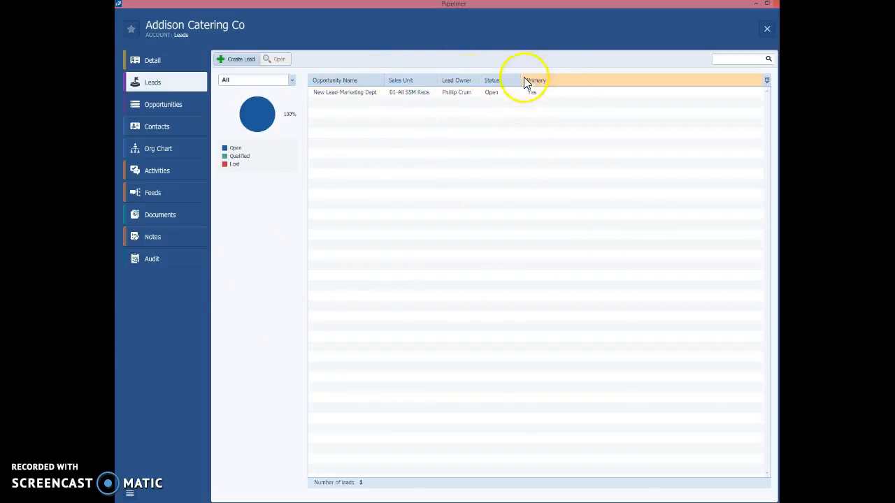
click(766, 81)
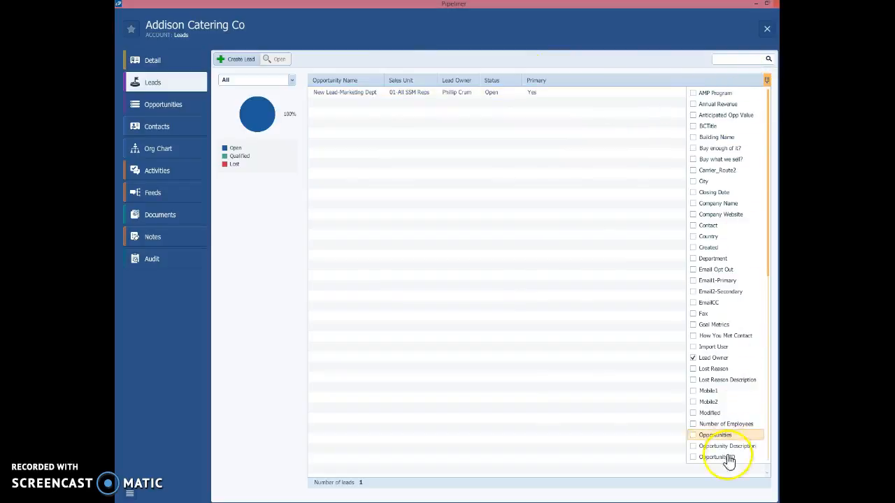
scroll(736, 373, down, 3)
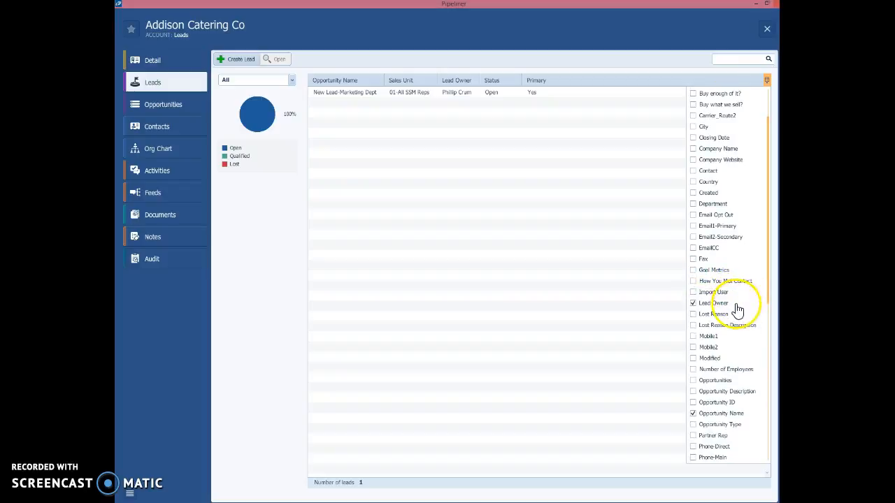
scroll(736, 307, up, 3)
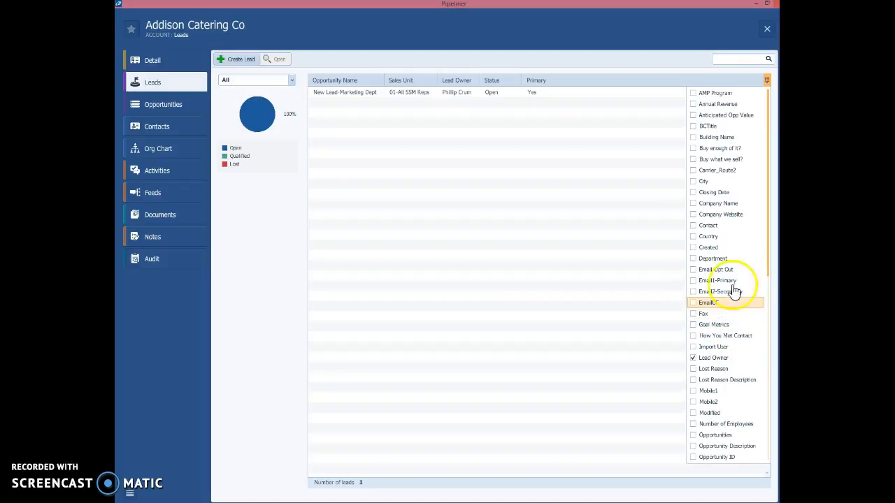
click(498, 231)
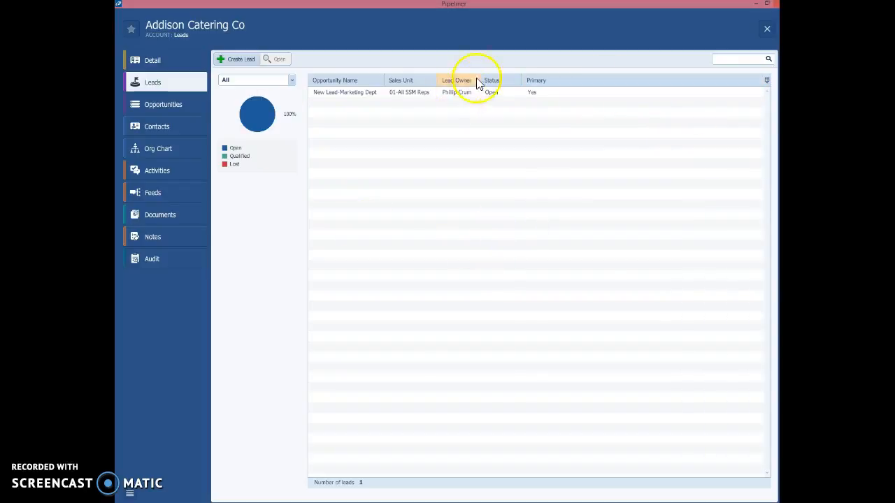
drag(499, 85, 384, 203)
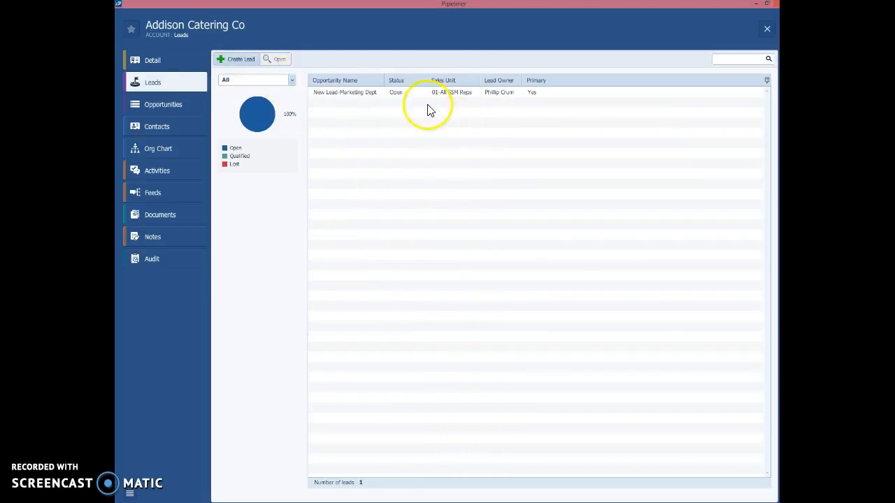
click(395, 93)
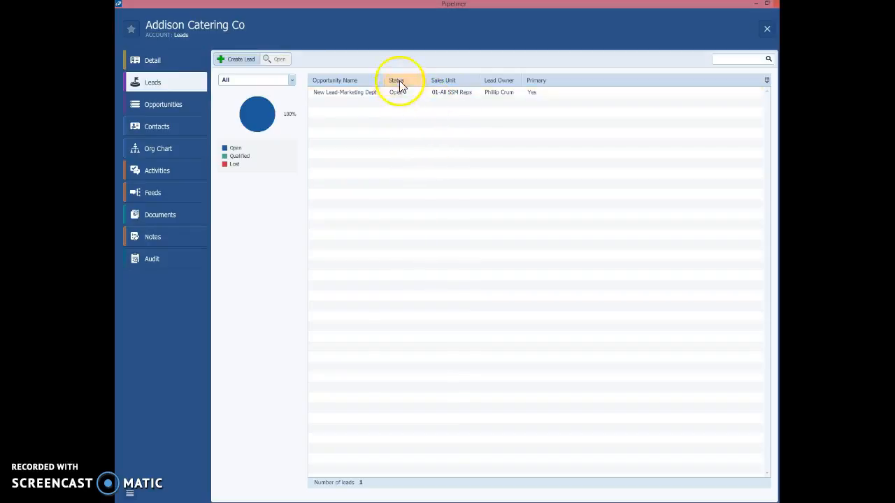
Step: Filter the account's leads by Qualified and by Lost, and leave the status filter set to Open
click(292, 81)
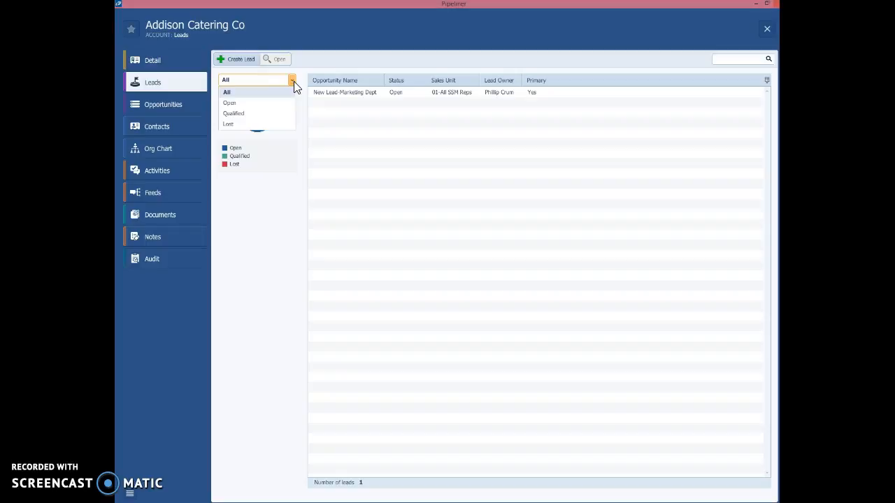
click(292, 114)
click(293, 83)
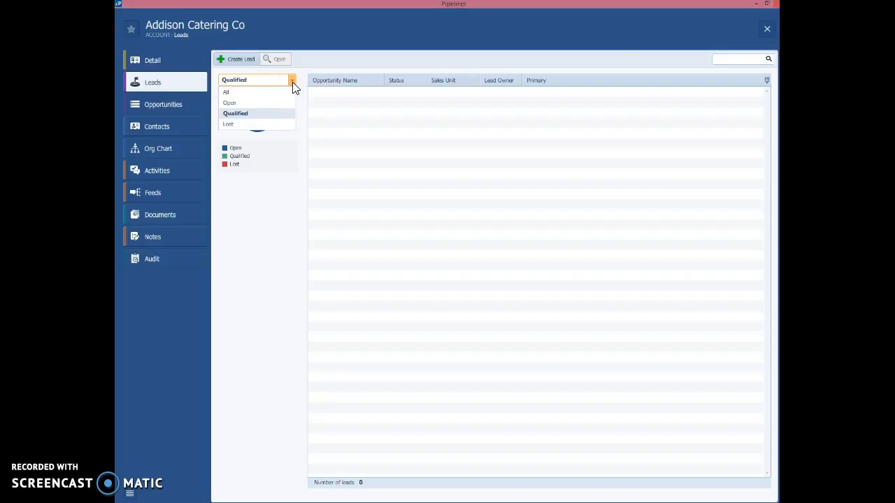
click(288, 125)
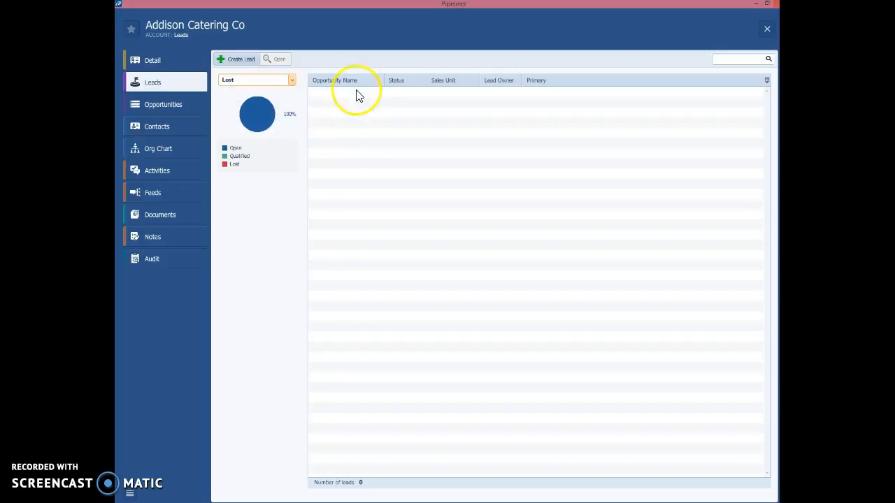
click(292, 81)
click(284, 104)
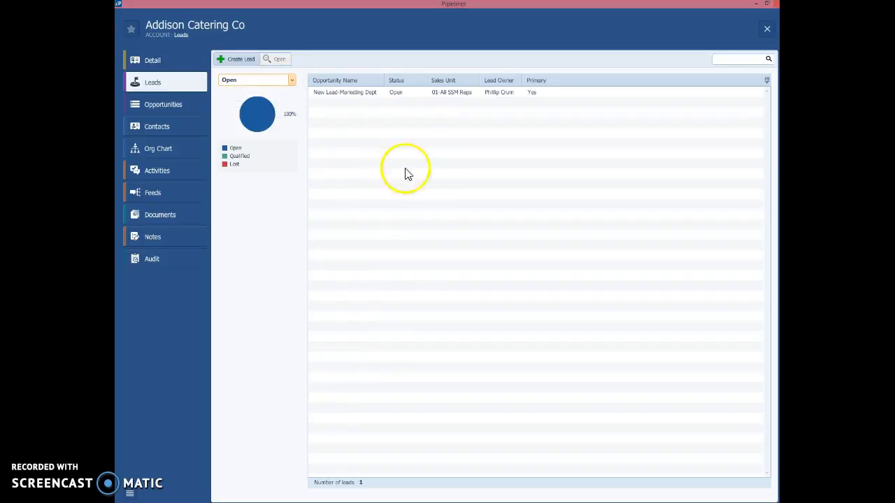
Step: Check the account's contacts, and add Contact as the first column of its leads list, before Opportunity Name
click(358, 95)
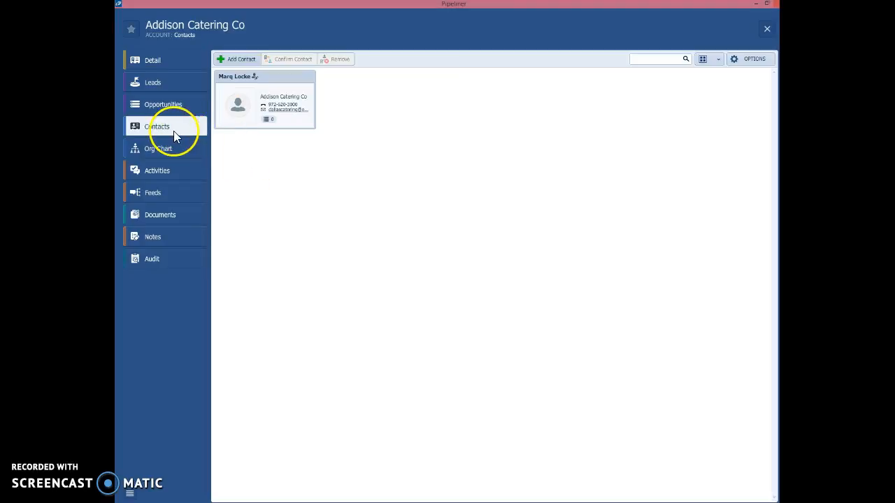
click(188, 83)
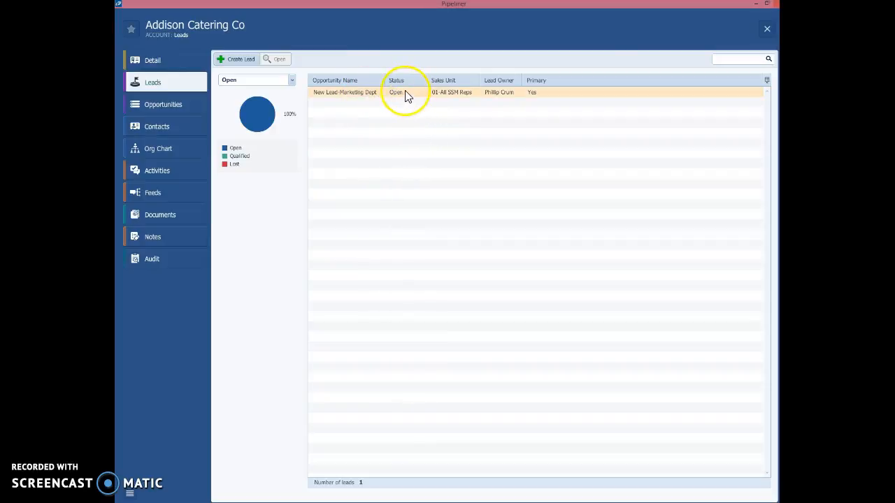
click(767, 80)
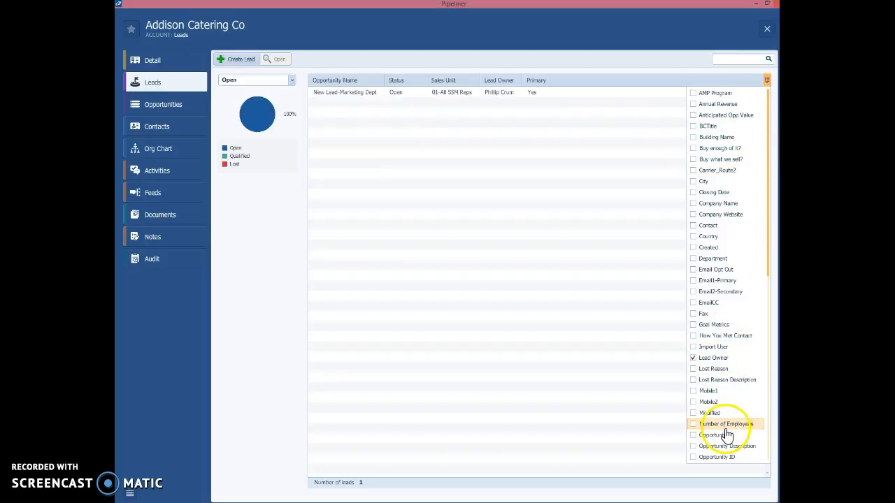
click(694, 225)
click(633, 260)
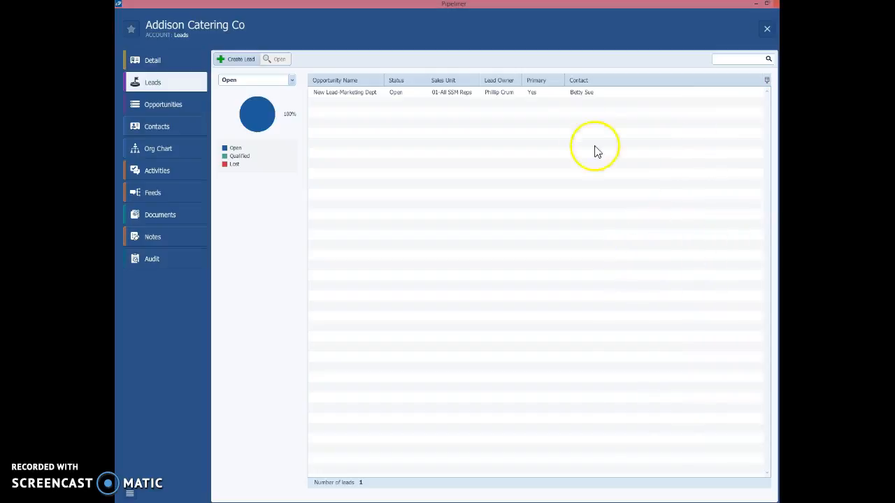
click(606, 79)
drag(607, 75, 382, 77)
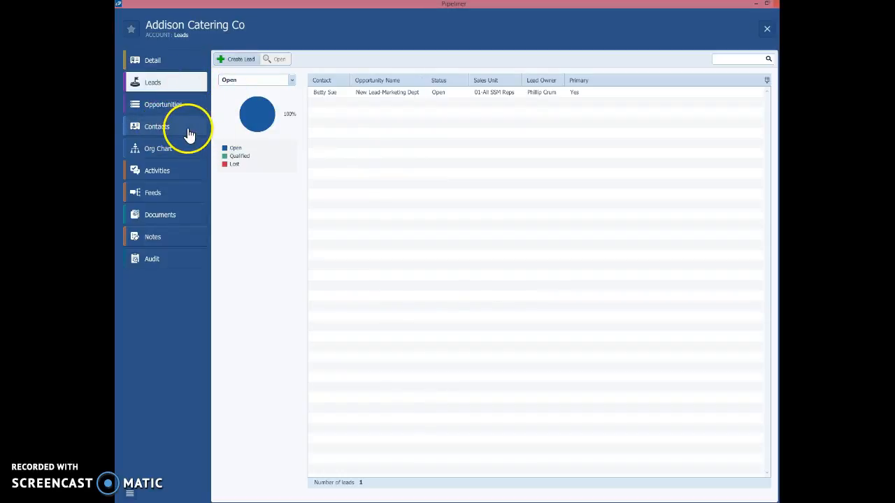
Step: View the org chart of Addison Catering Co, return to its leads list, and close the account record
click(158, 149)
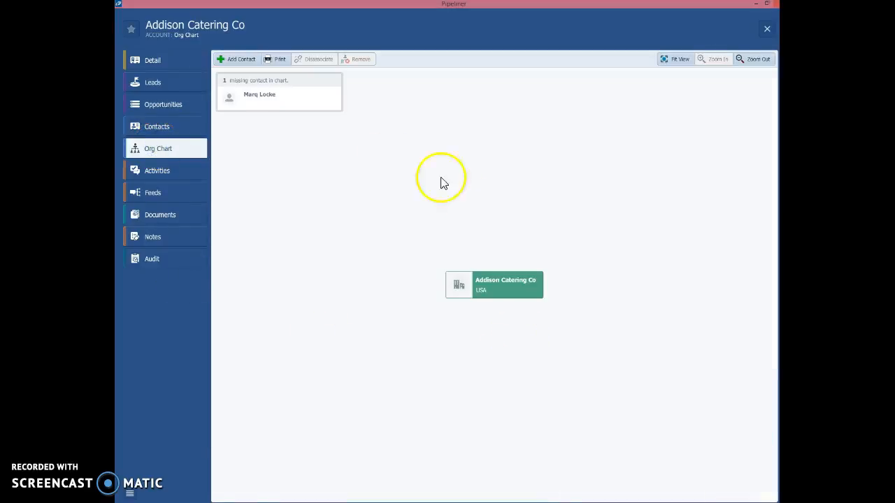
click(179, 84)
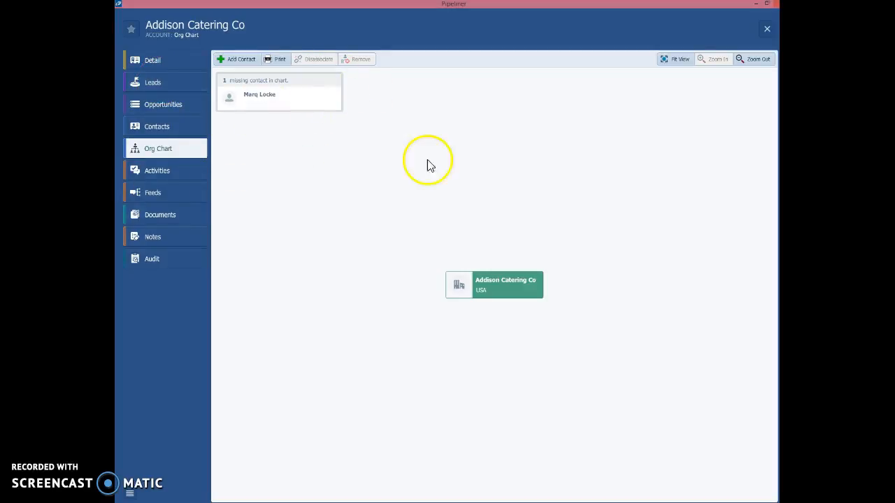
mouse_move(509, 264)
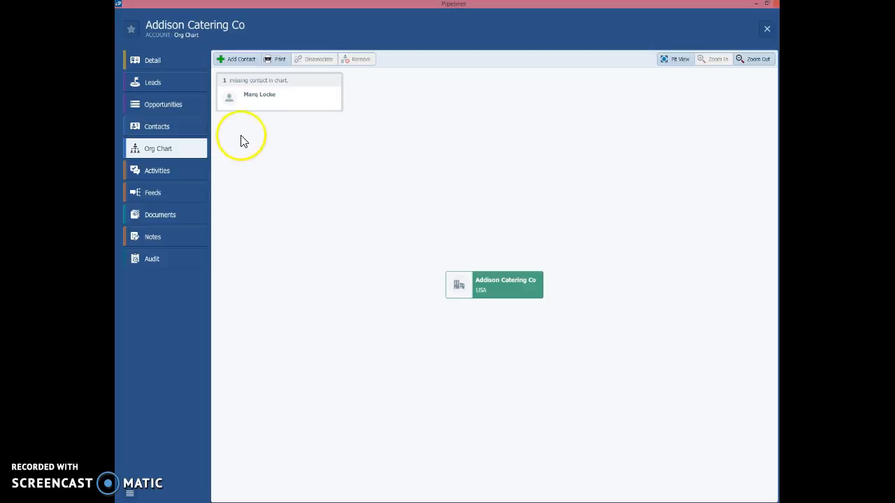
click(156, 81)
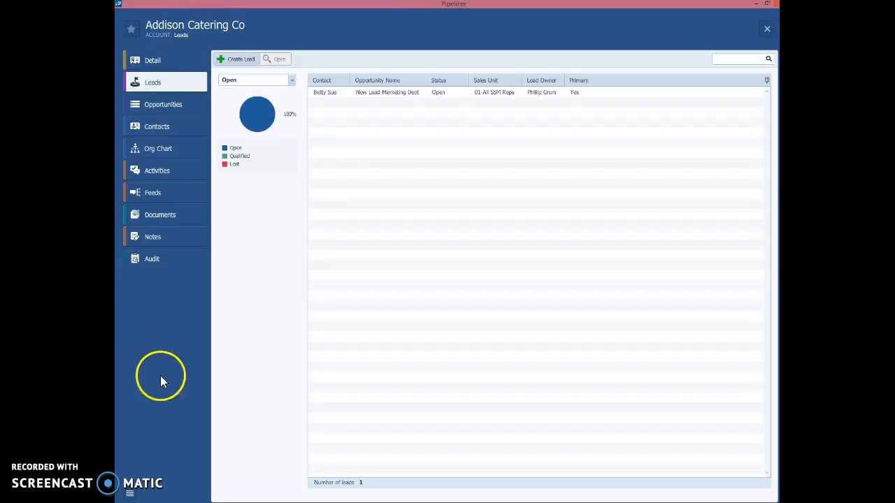
click(767, 30)
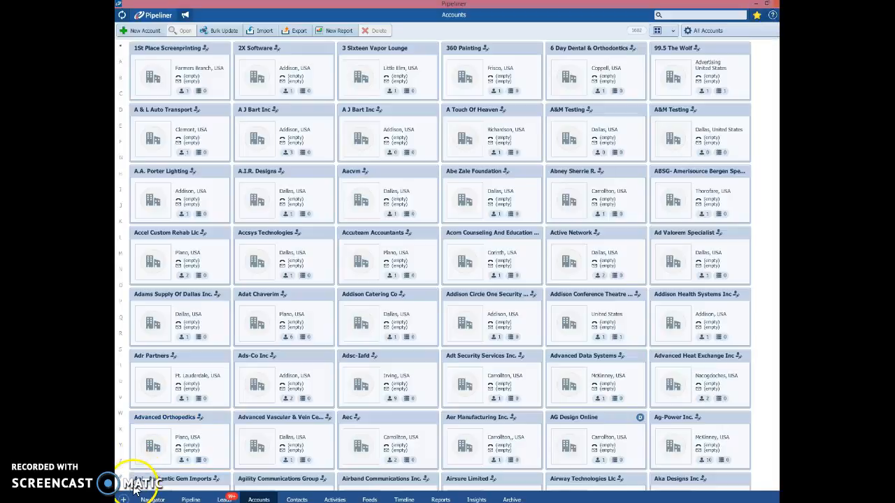